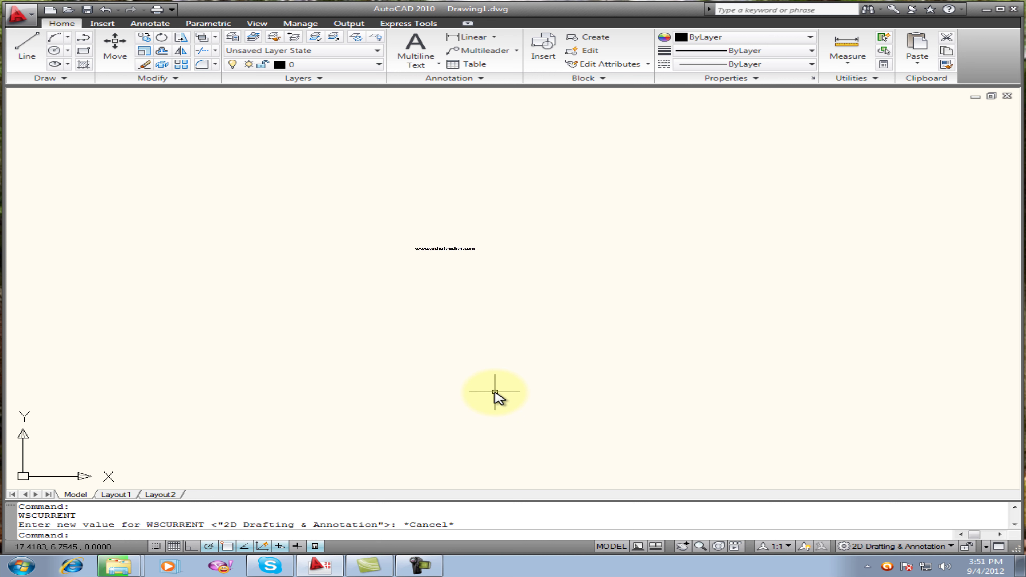
# Draw a closed three-line triangle with the Line tool, ending back at the first corner
pyautogui.click(29, 19)
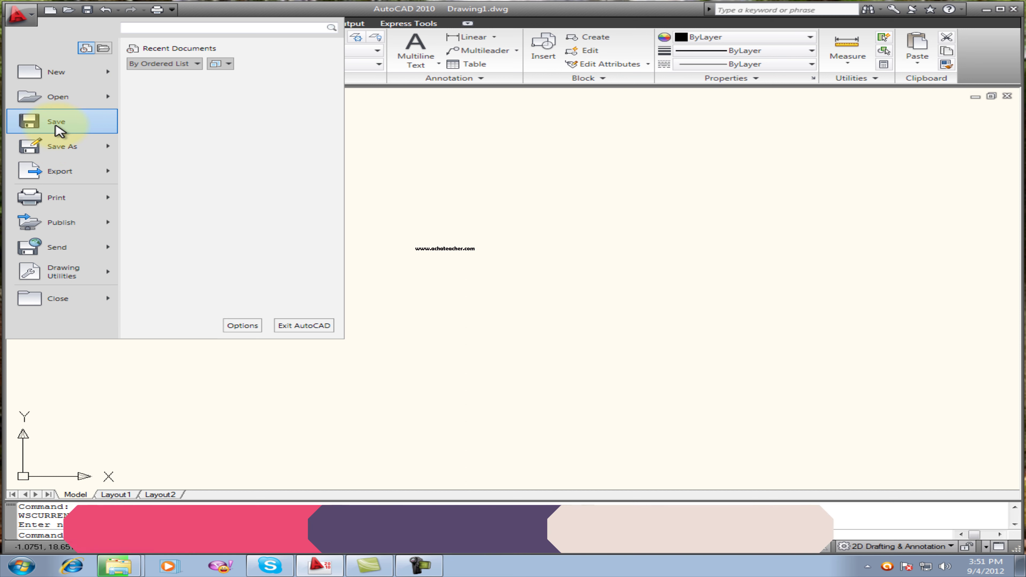
pyautogui.click(449, 136)
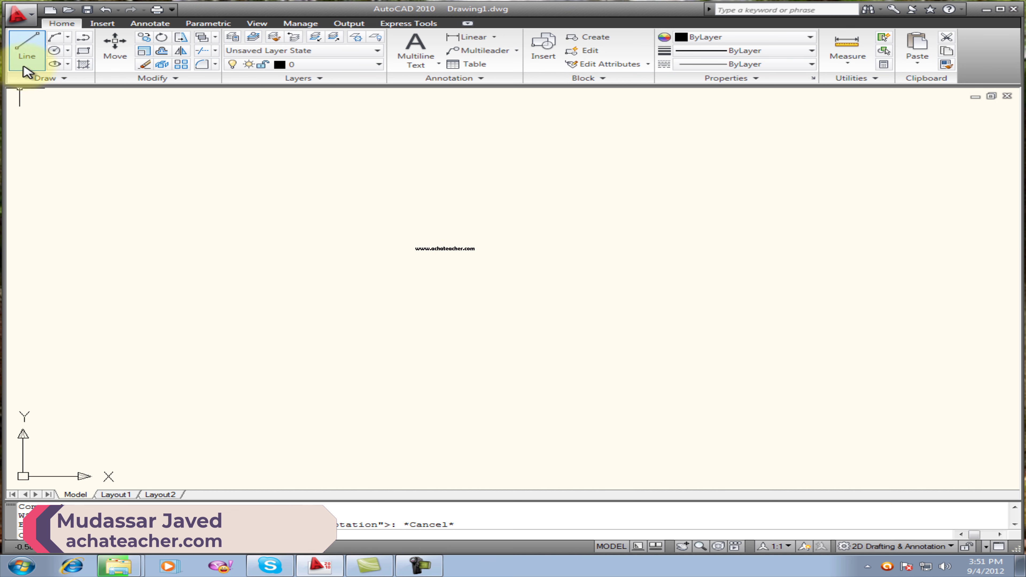
pyautogui.click(26, 49)
pyautogui.click(152, 269)
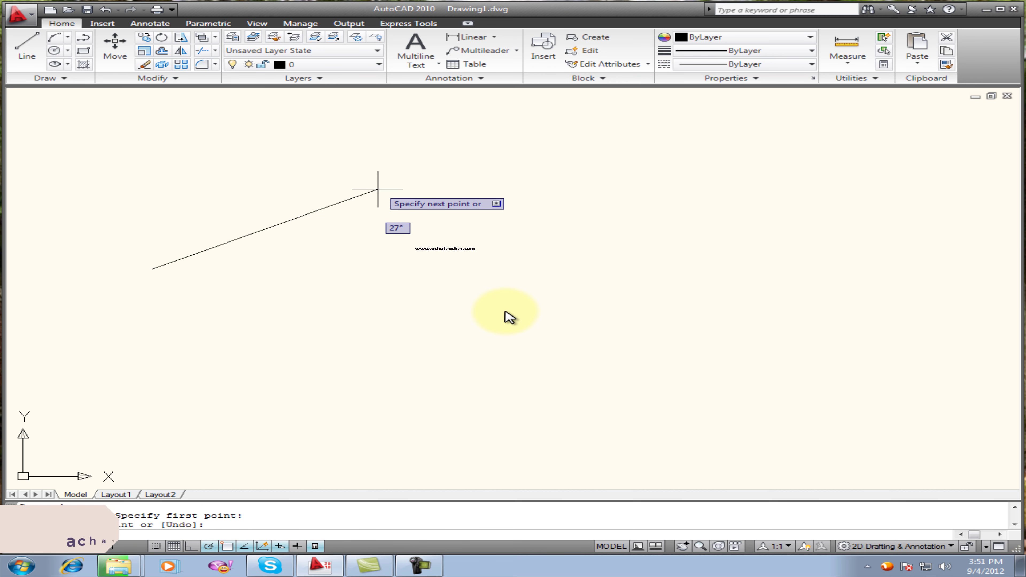
pyautogui.click(378, 189)
pyautogui.click(451, 419)
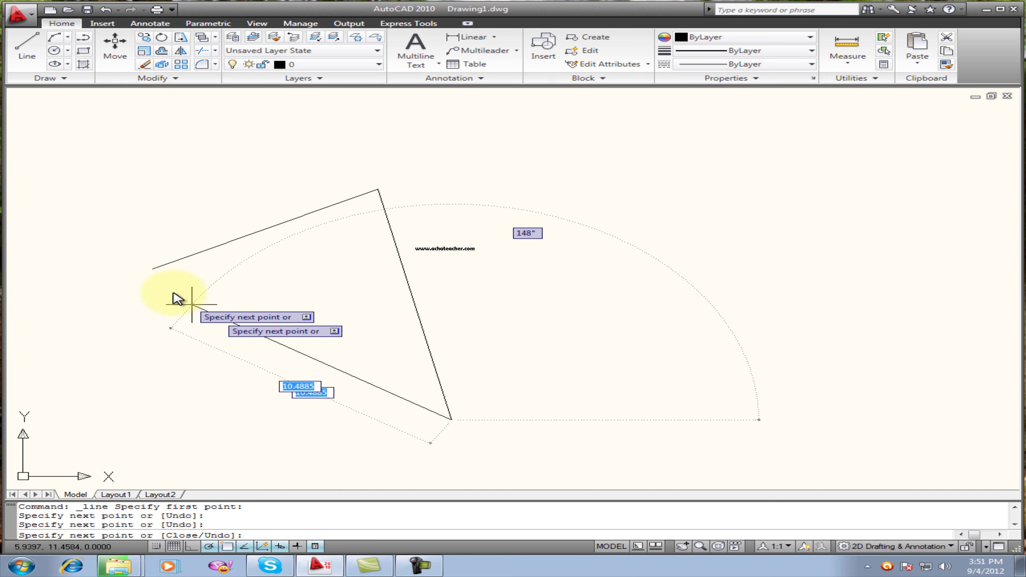
pyautogui.click(153, 269)
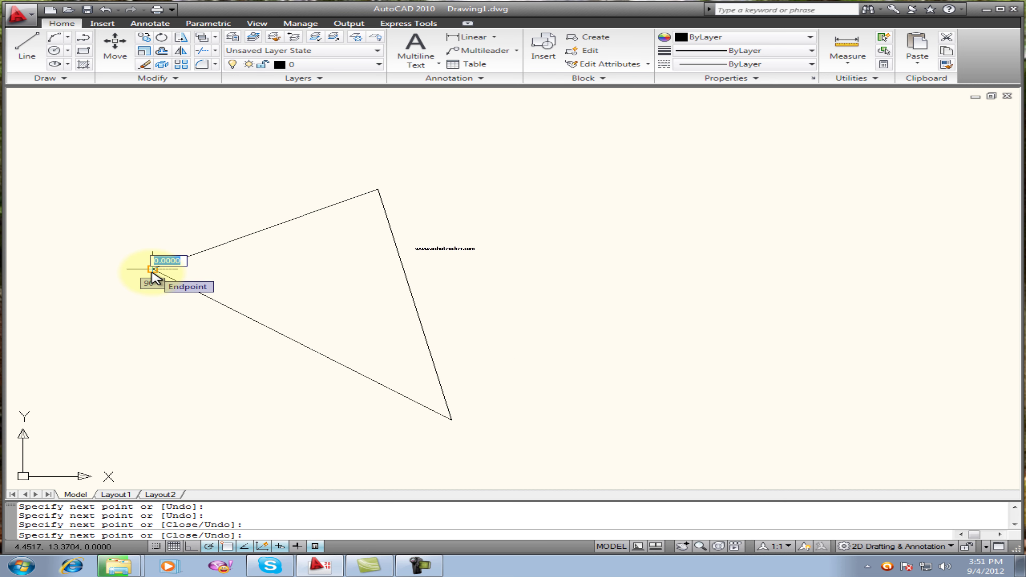
pyautogui.press('Return')
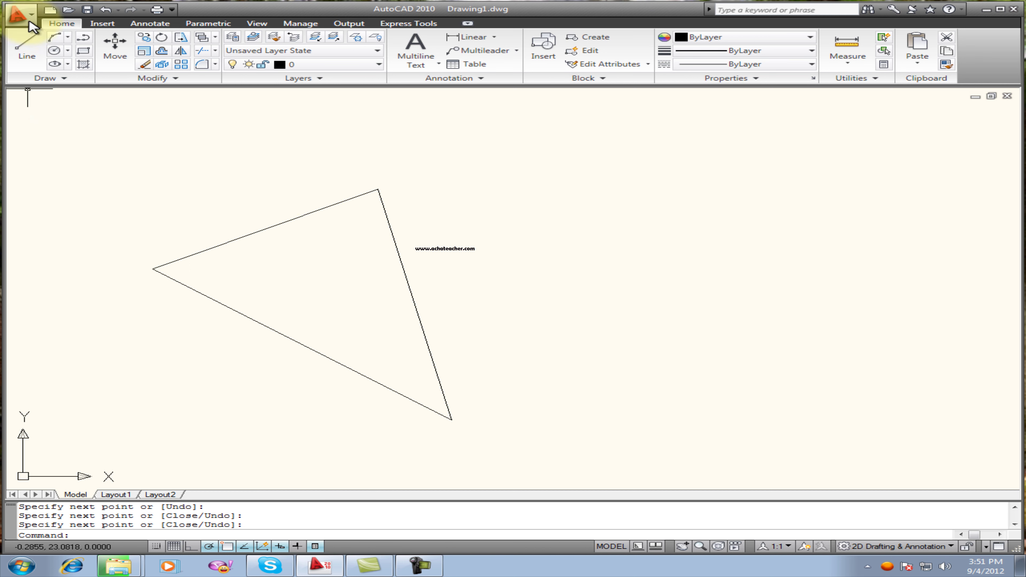
# Bring up Save Drawing As for Drawing1.dwg and review the AutoCAD 2010 Drawing file-type options
pyautogui.click(18, 15)
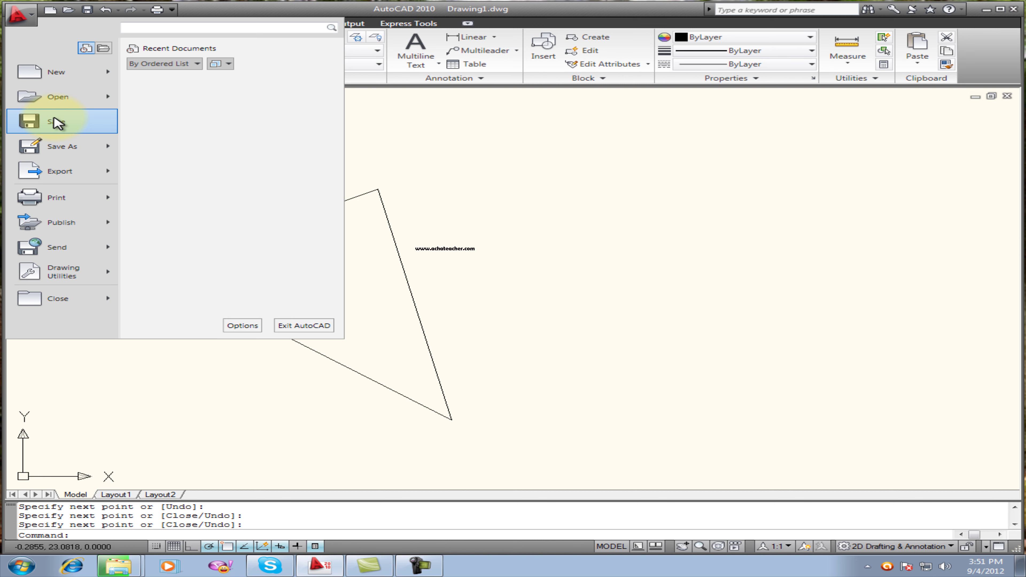
pyautogui.click(58, 123)
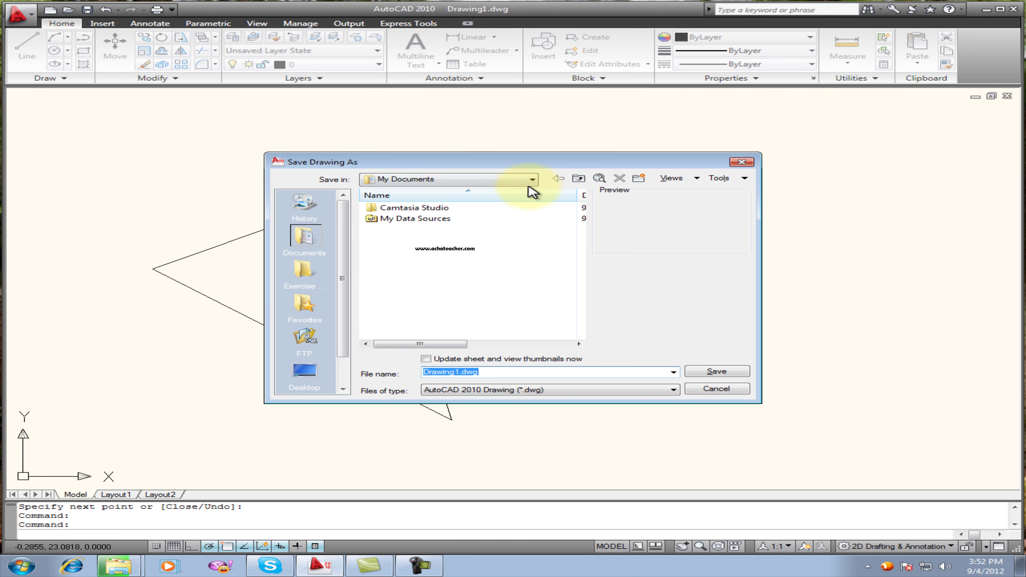
pyautogui.moveTo(517, 168); pyautogui.dragTo(513, 152)
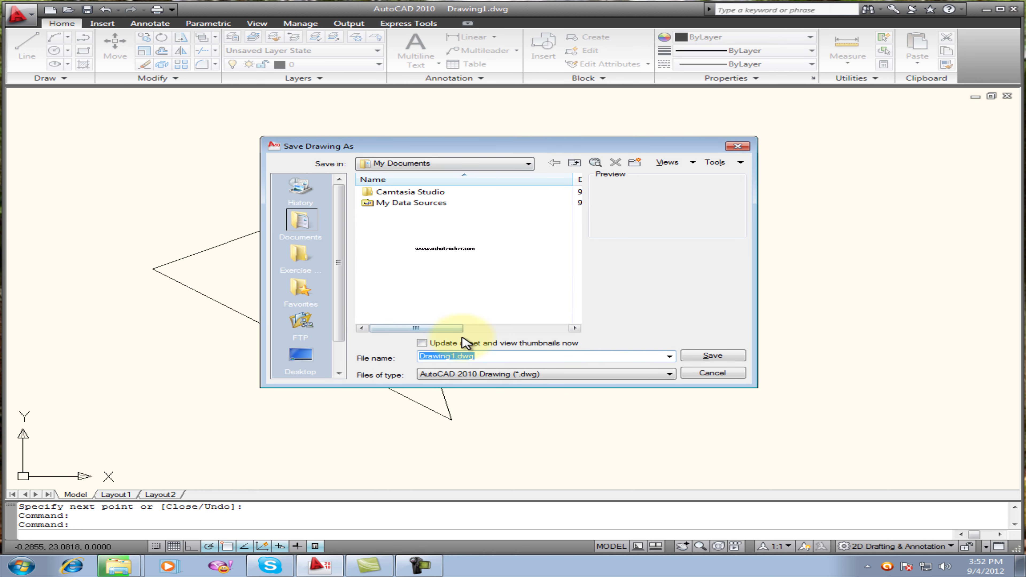
pyautogui.moveTo(456, 356); pyautogui.dragTo(414, 358)
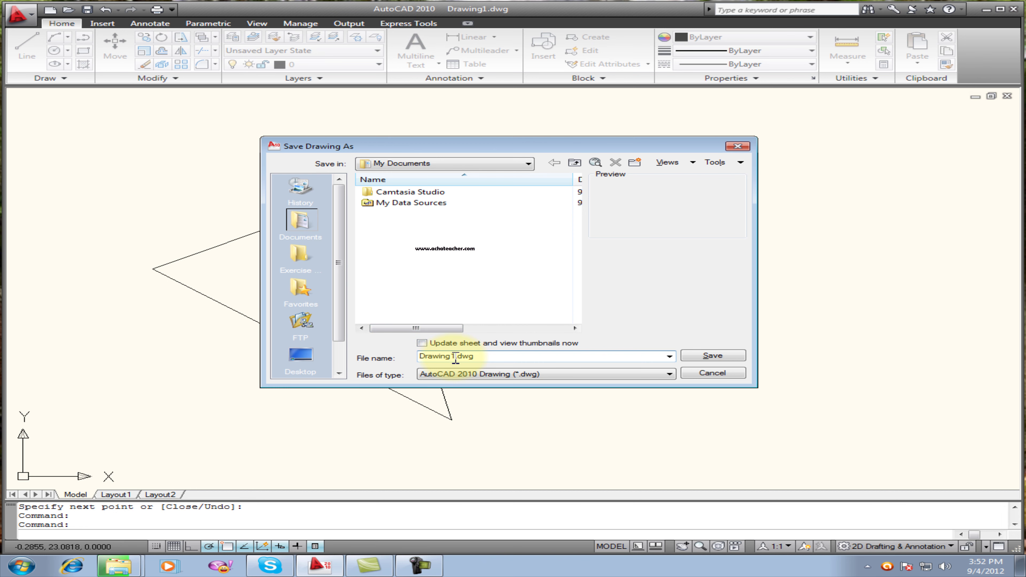
pyautogui.click(481, 356)
pyautogui.moveTo(481, 356)
pyautogui.mouseDown()
pyautogui.moveTo(439, 356)
pyautogui.moveTo(477, 356)
pyautogui.mouseUp()
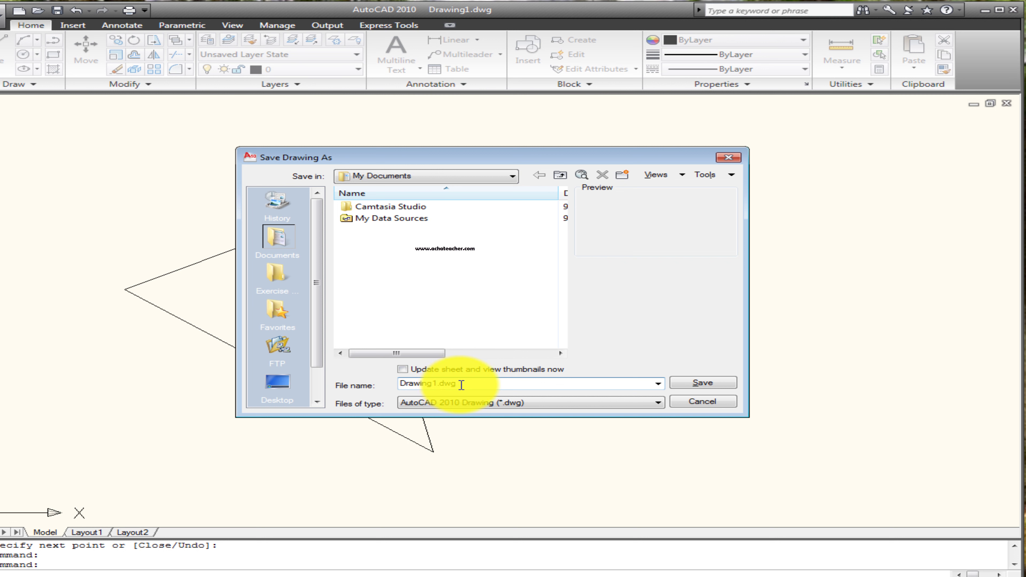
pyautogui.click(483, 404)
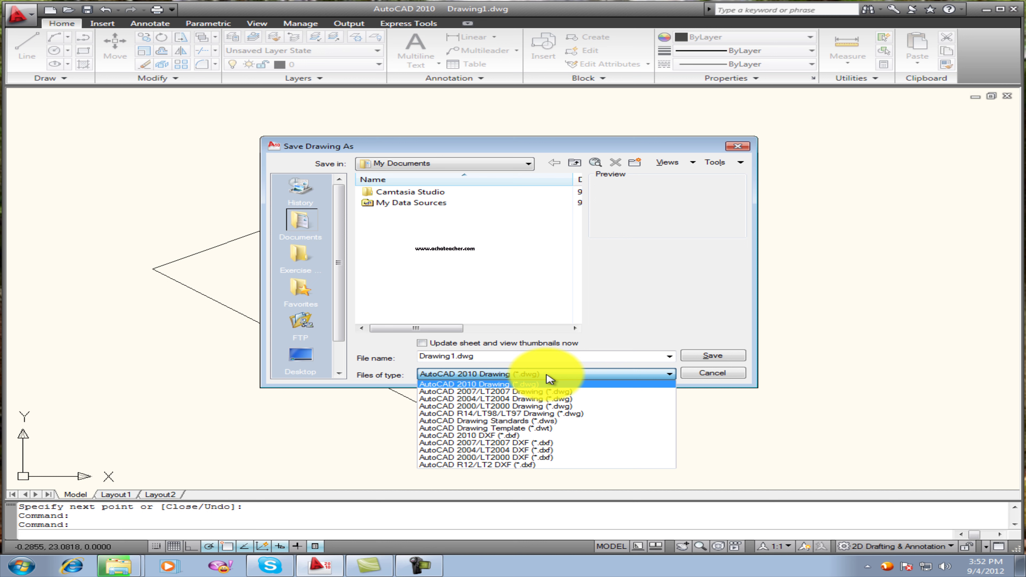
# Rename the file from Drawing1.dwg to plaza.dwg, keeping the AutoCAD 2010 Drawing format
pyautogui.click(546, 375)
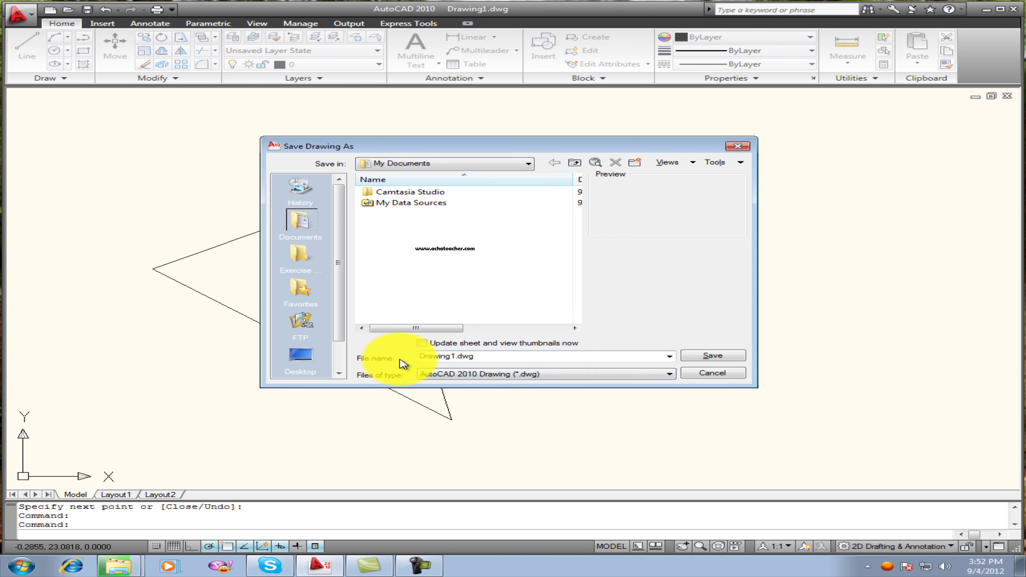
pyautogui.click(420, 356)
pyautogui.doubleClick(421, 356)
pyautogui.click(425, 356)
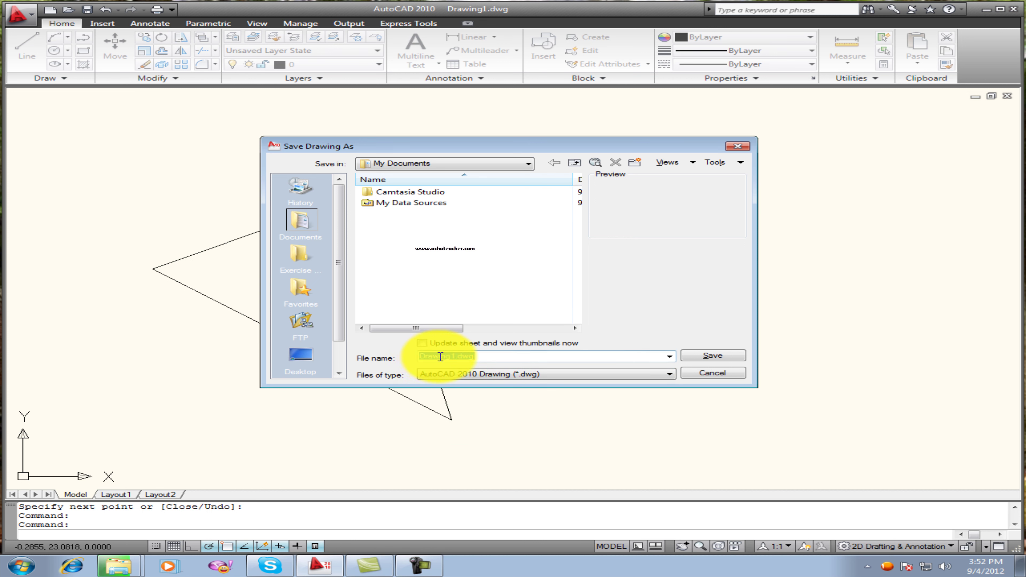
pyautogui.moveTo(421, 355); pyautogui.dragTo(453, 357)
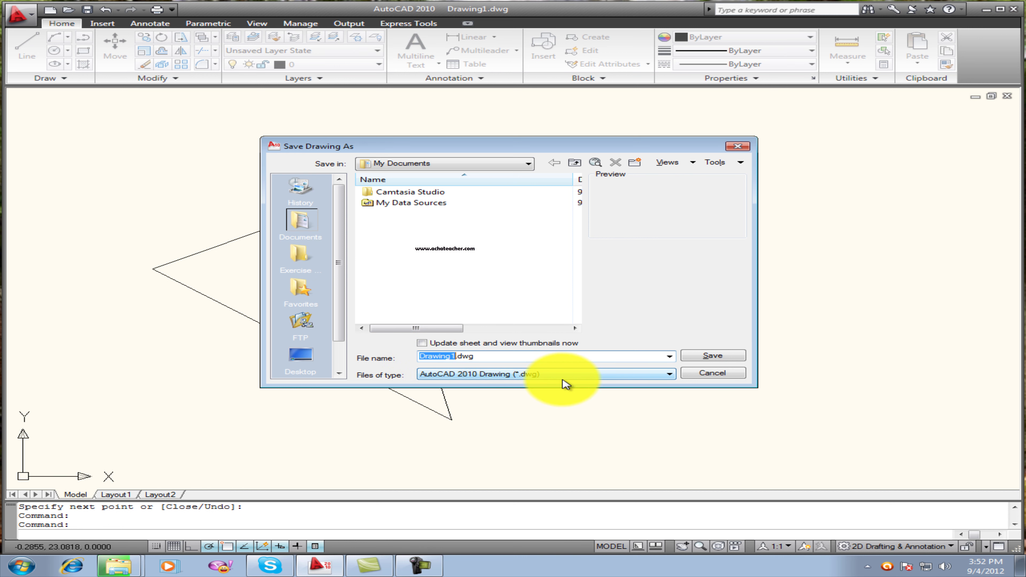
pyautogui.write('plaza')
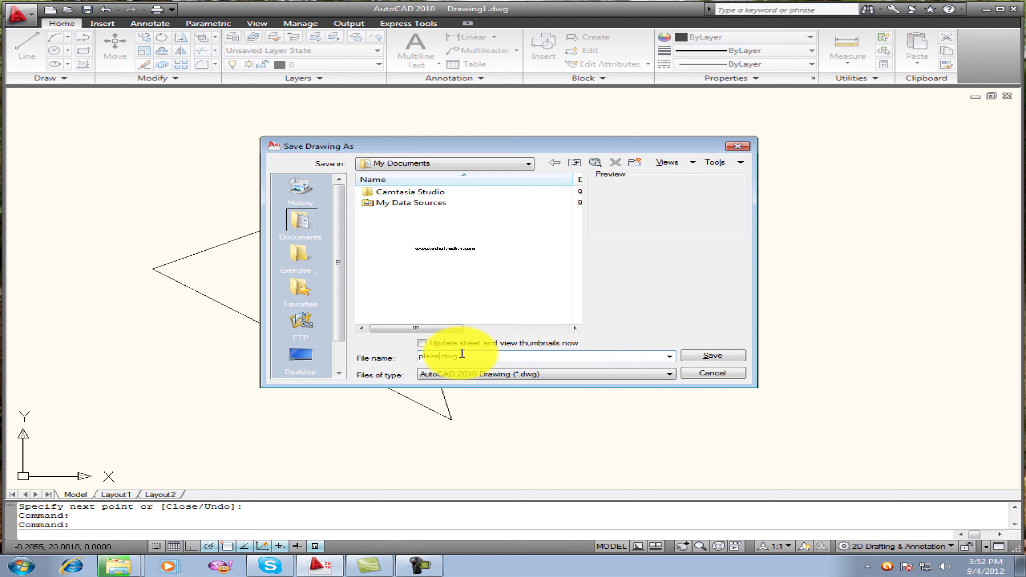
pyautogui.press('Return')
# Switch the save location to Local Disk (E:)
pyautogui.click(493, 163)
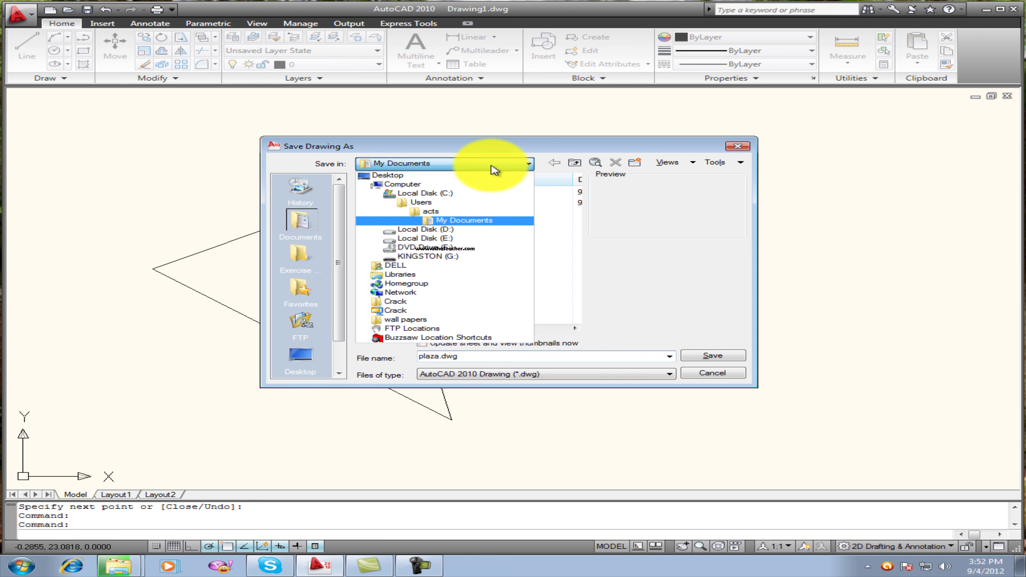
pyautogui.click(444, 238)
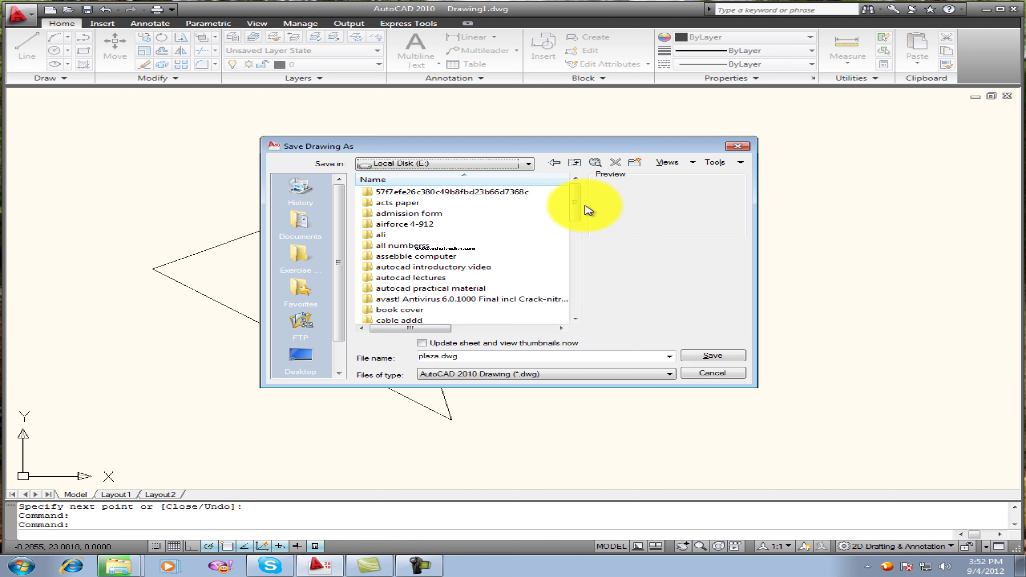
pyautogui.moveTo(577, 202); pyautogui.dragTo(579, 201)
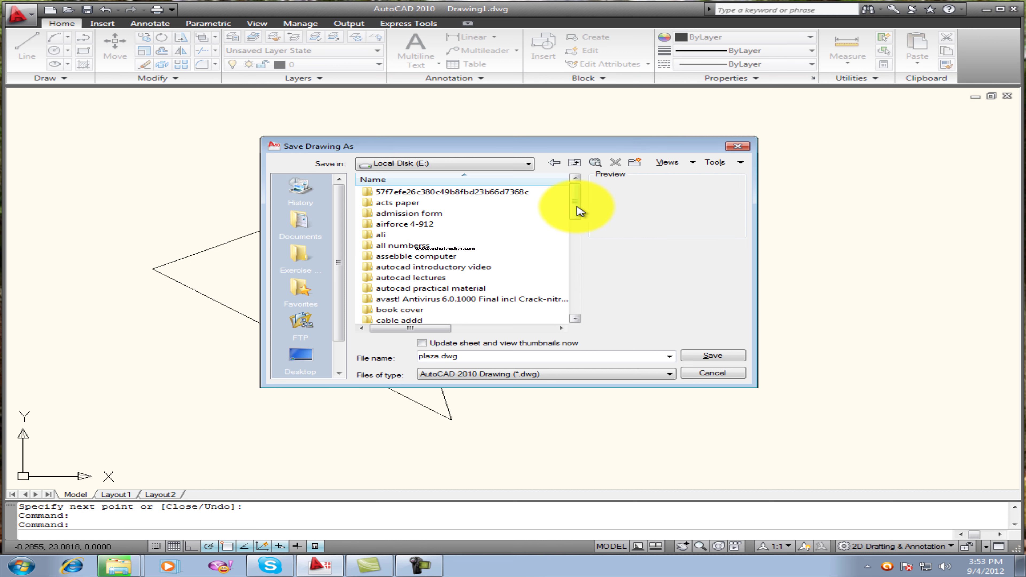
pyautogui.moveTo(575, 204); pyautogui.dragTo(571, 319)
# Rename New folder (2) to drawings and open it as the save folder
pyautogui.click(411, 301)
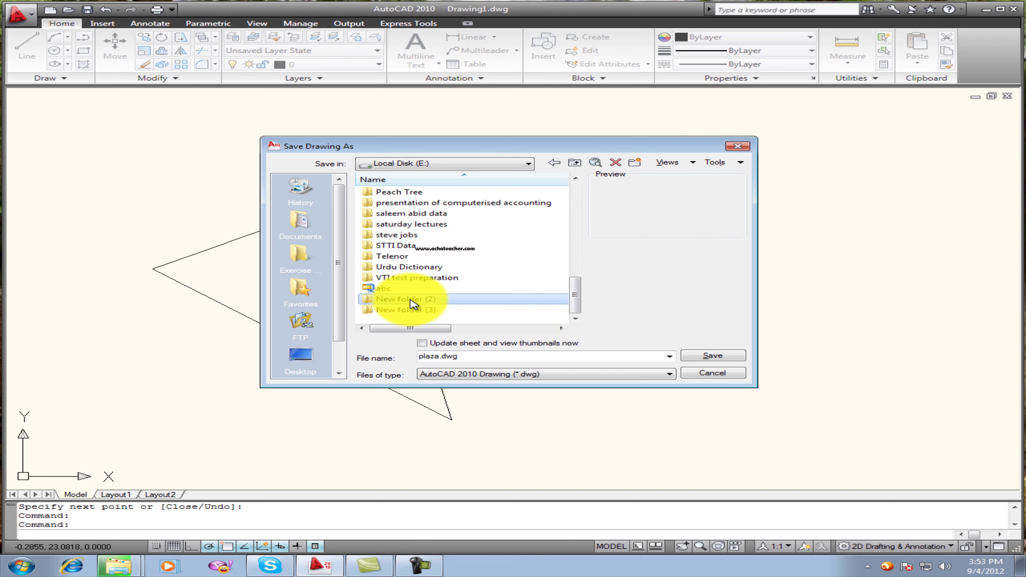
pyautogui.click(411, 300)
pyautogui.write('drawings')
pyautogui.doubleClick(411, 300)
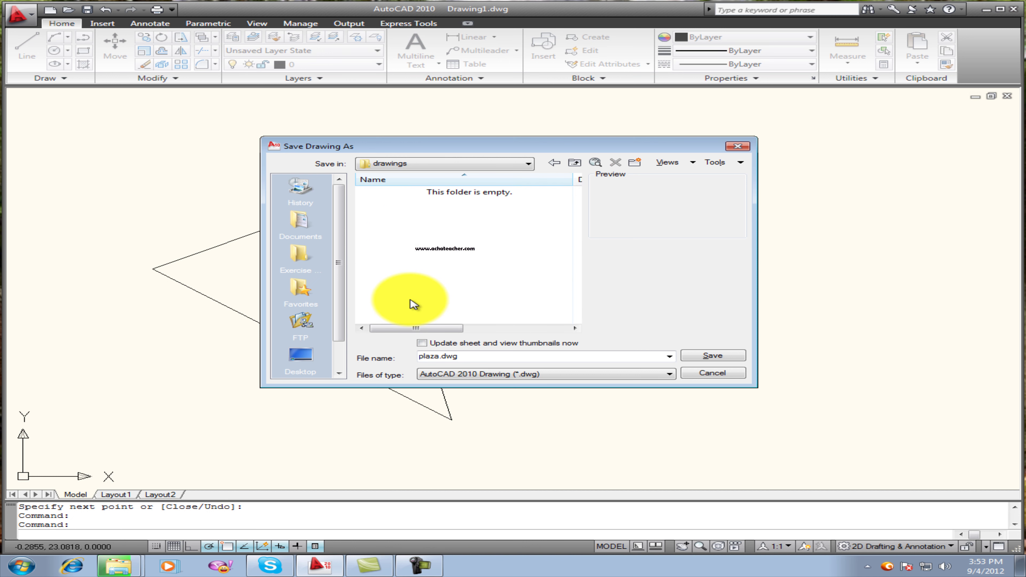
# Save the triangle drawing as plaza.dwg in E:\drawings
pyautogui.click(705, 357)
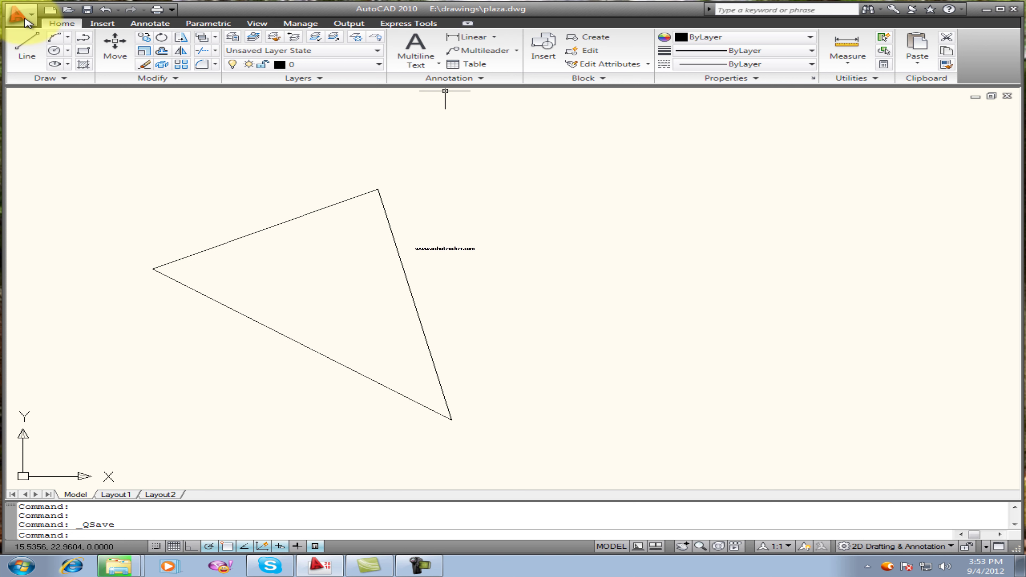
# Create a new blank Drawing2 from the acad template
pyautogui.click(19, 15)
pyautogui.click(48, 75)
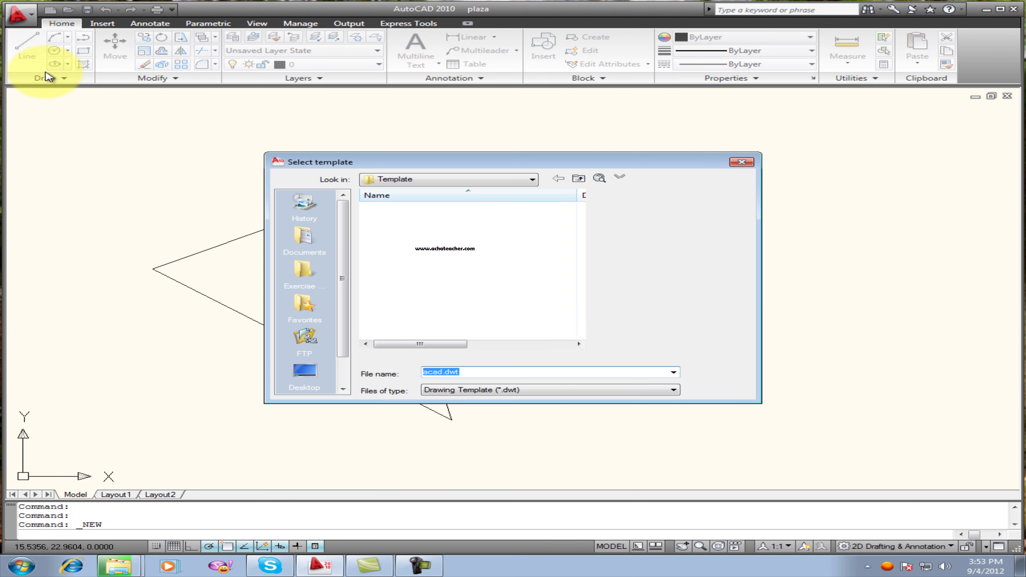
pyautogui.click(408, 251)
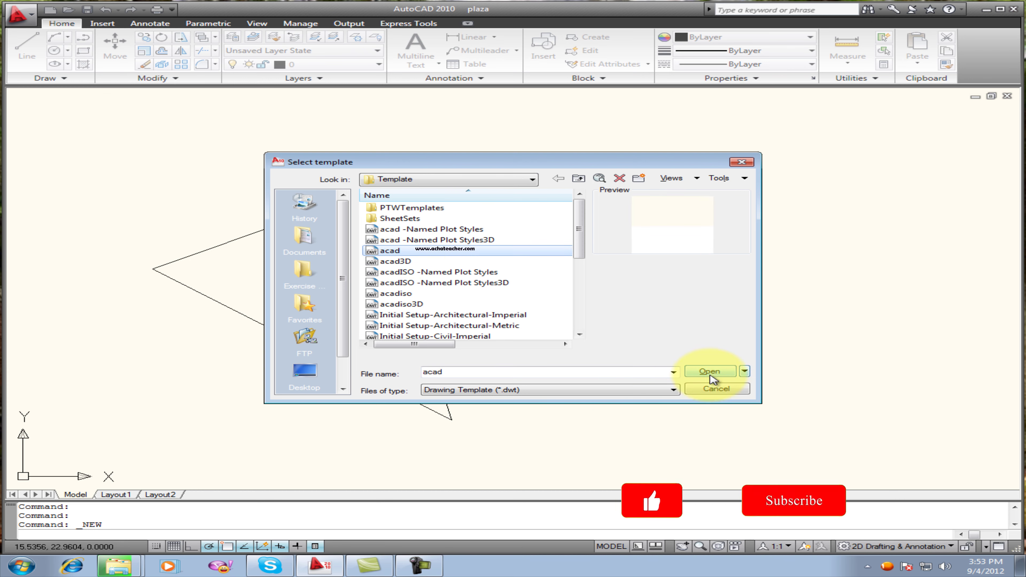
pyautogui.click(709, 371)
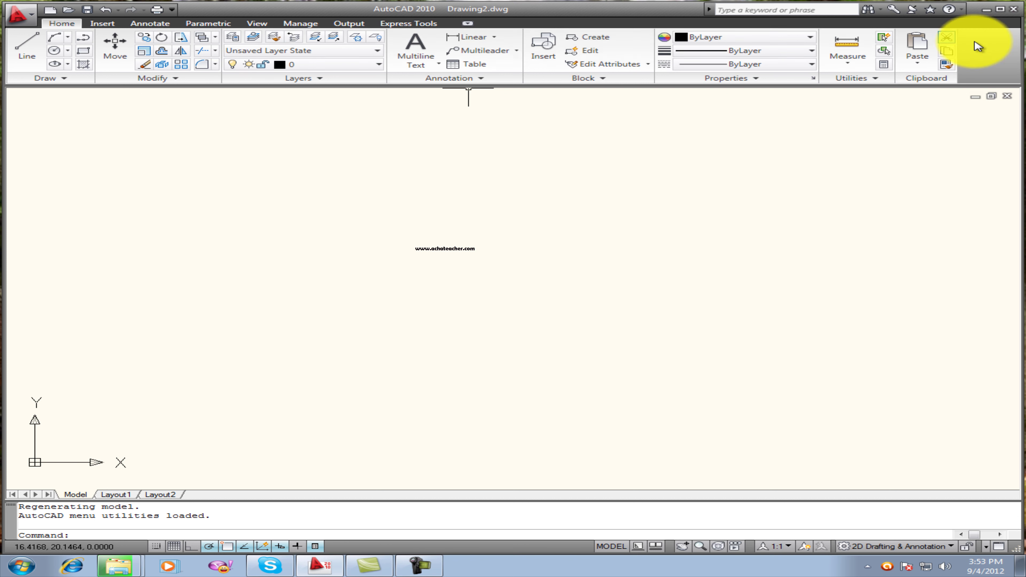
# Close Drawing2 without saving, returning to plaza.dwg with its triangle
pyautogui.click(1006, 97)
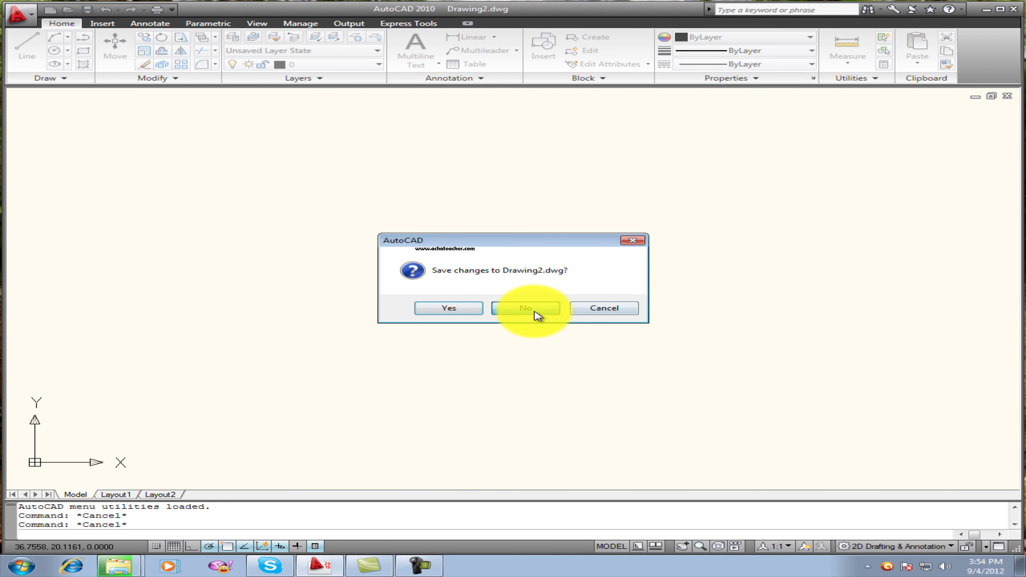
pyautogui.click(537, 315)
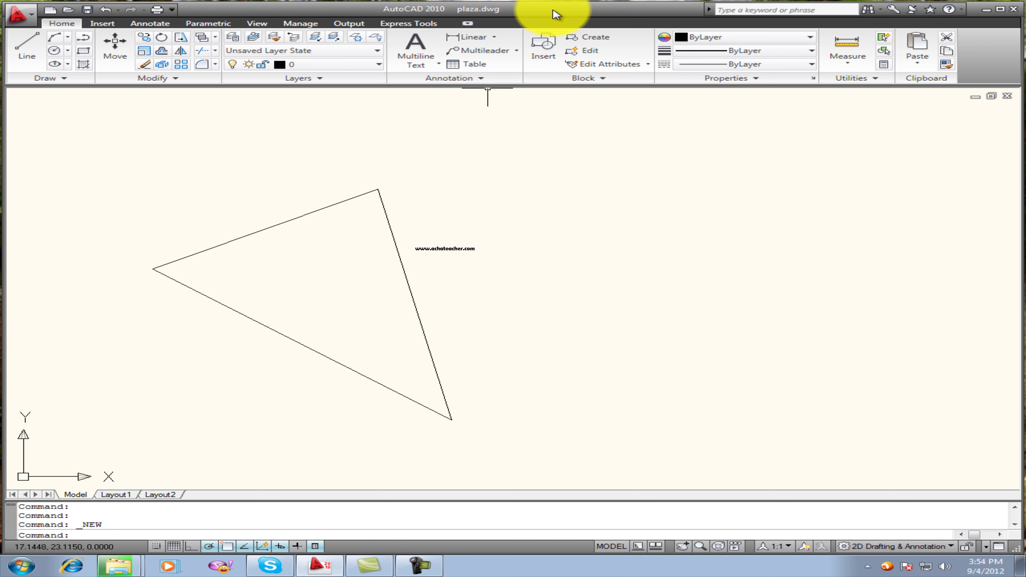
pyautogui.click(429, 183)
pyautogui.click(595, 181)
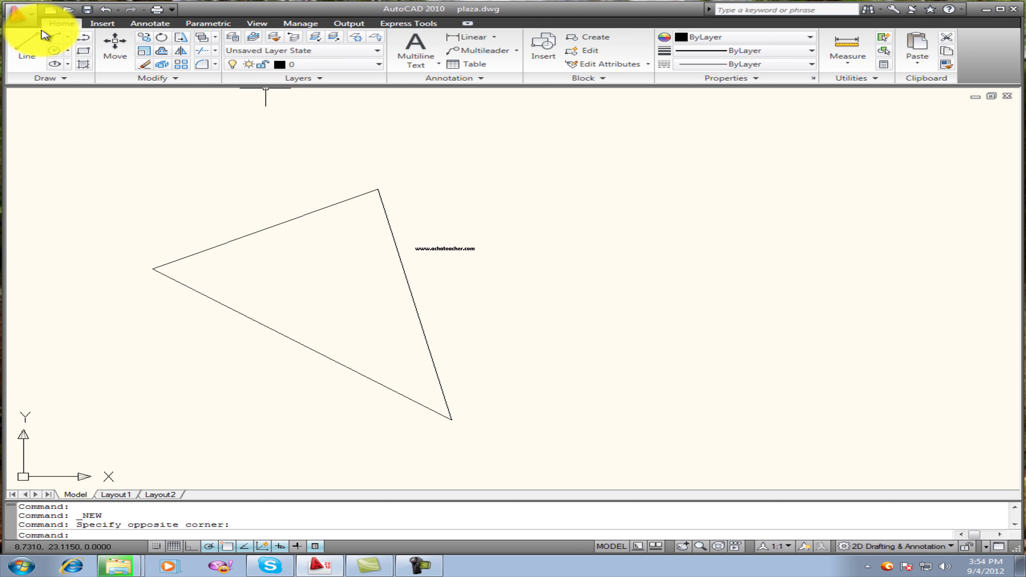
# Reopen Save Drawing As to confirm the drawings folder and the plaza.dwg file name
pyautogui.click(32, 18)
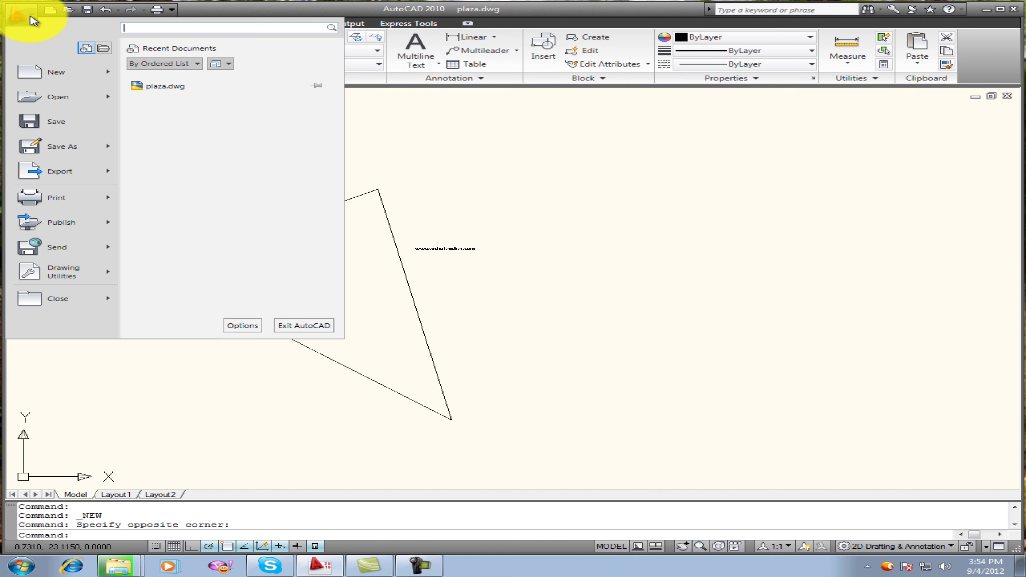
pyautogui.moveTo(61, 146)
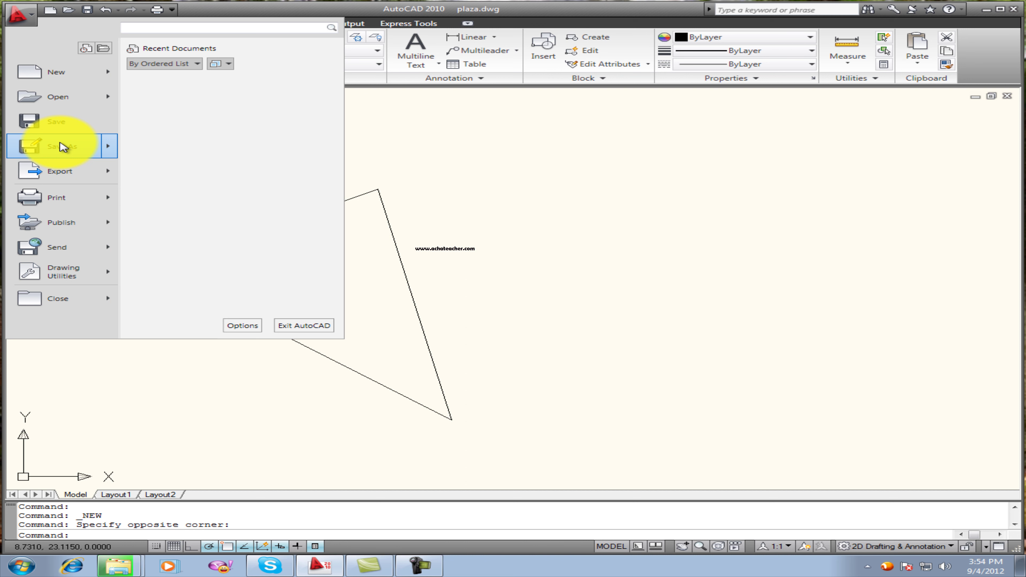
pyautogui.click(63, 147)
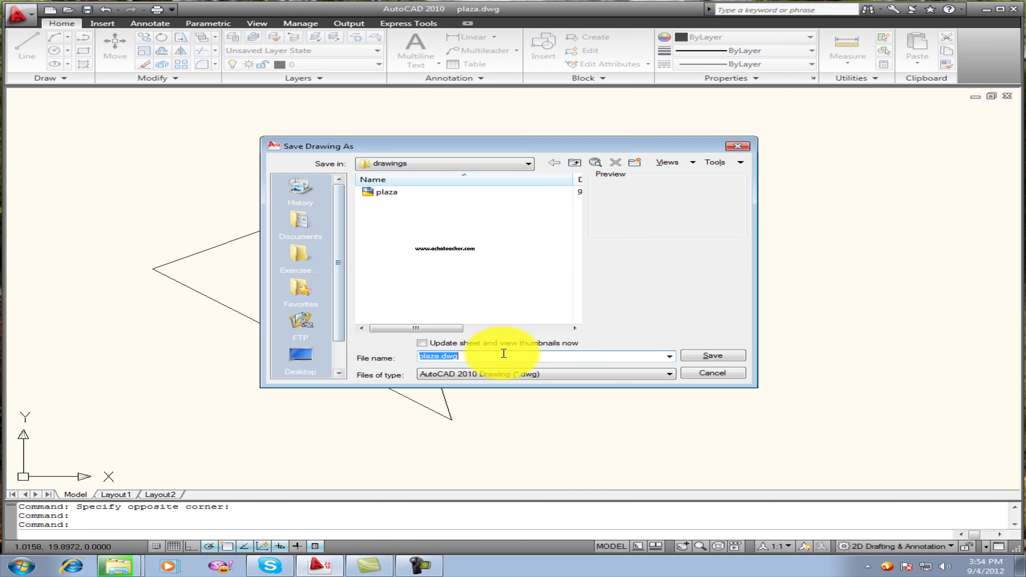
pyautogui.click(435, 163)
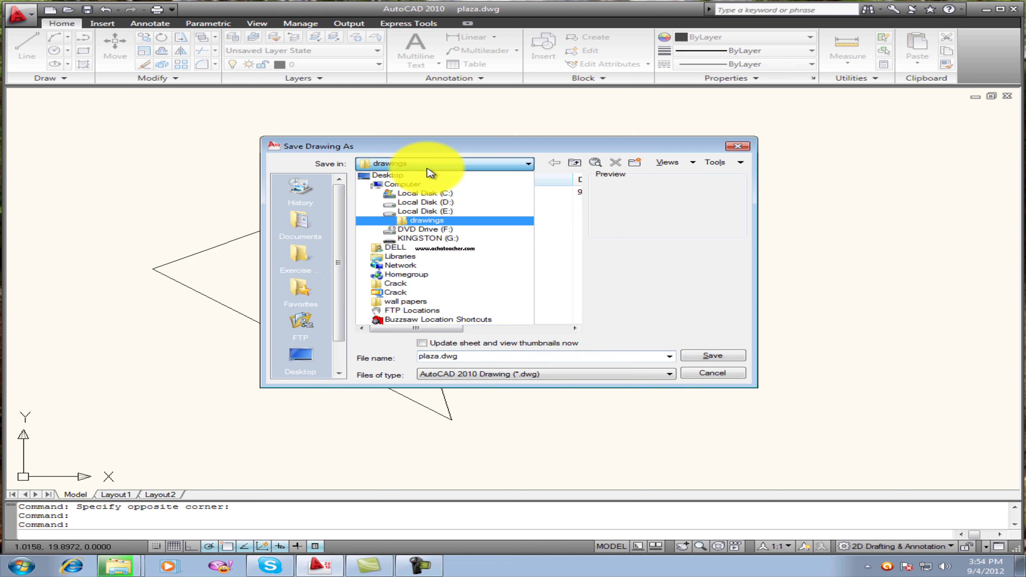
pyautogui.click(424, 195)
pyautogui.click(435, 357)
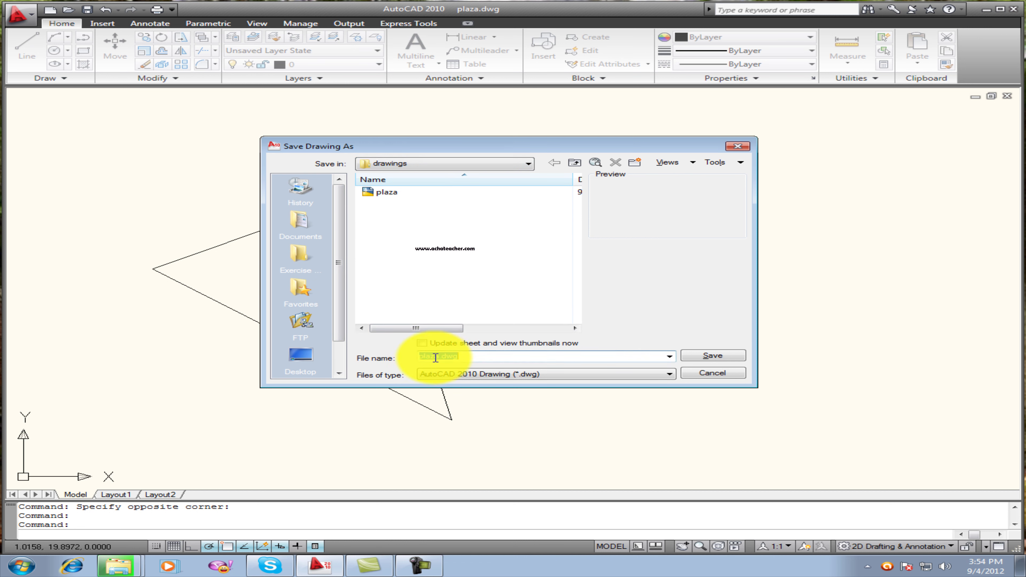
pyautogui.click(486, 358)
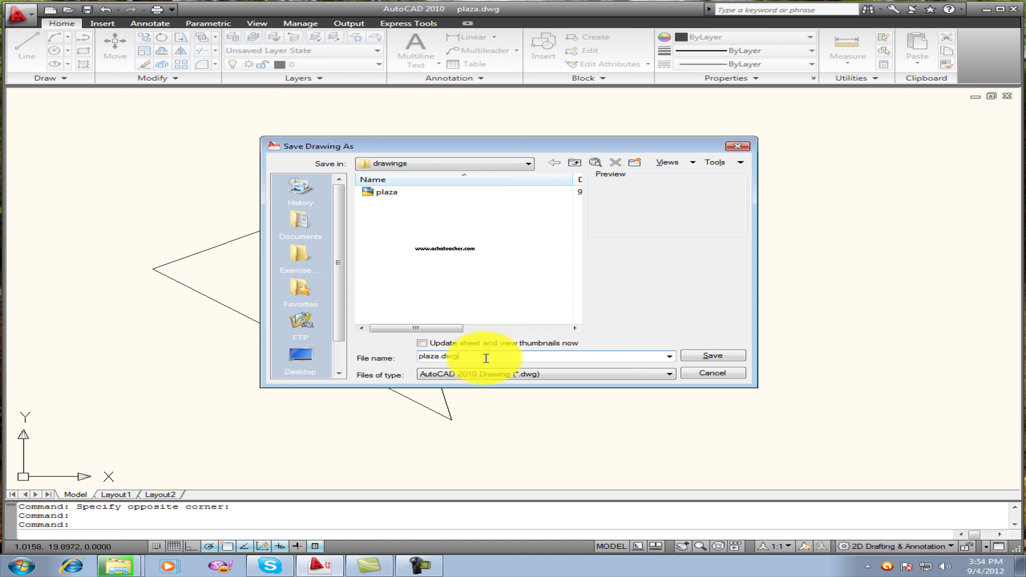